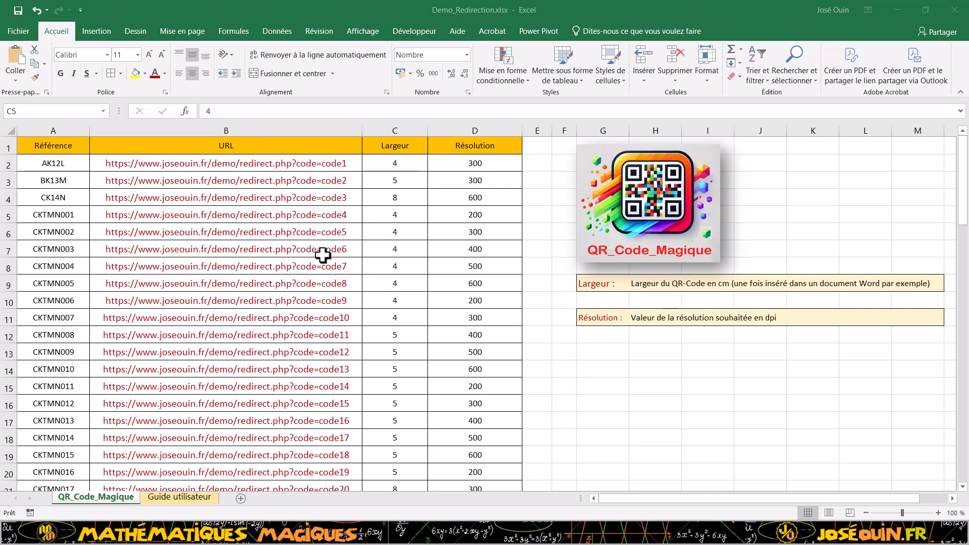
Switch to the Demo_Redirection.xlsx workbook in Excel and review its list of redirection URLs
left_click(323, 256)
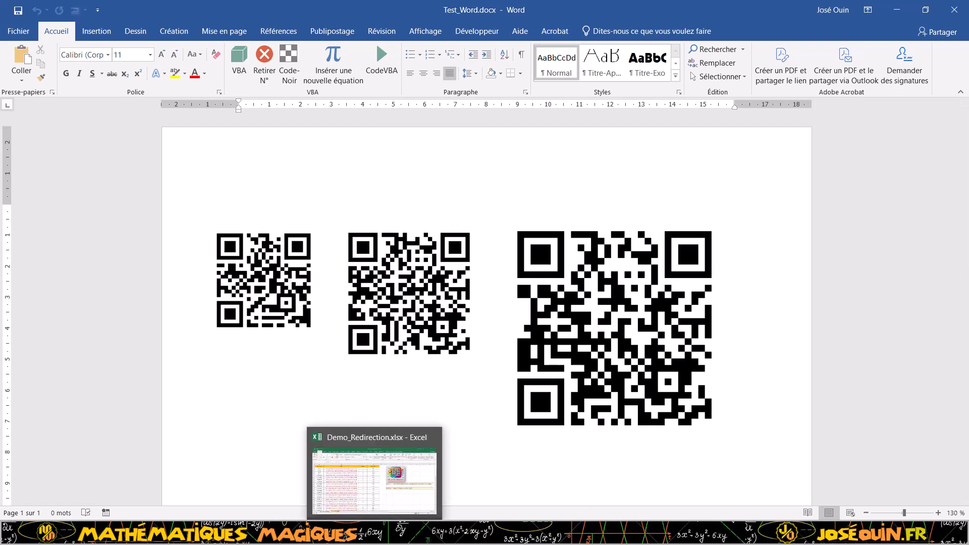
left_click(375, 533)
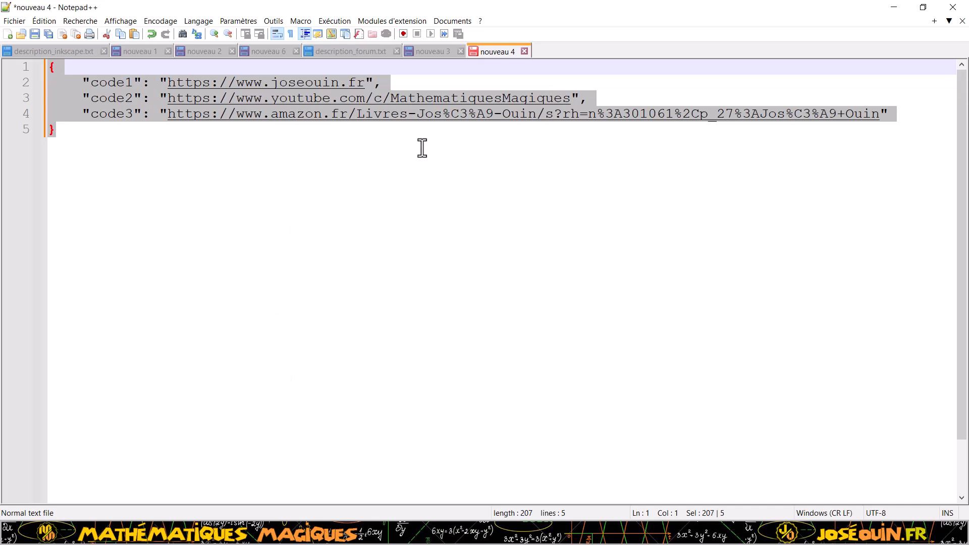
Examine the PHP redirect script's header line and redirections.json reference, and the JSON list mapping codes to URLs, in Notepad++
left_click(433, 51)
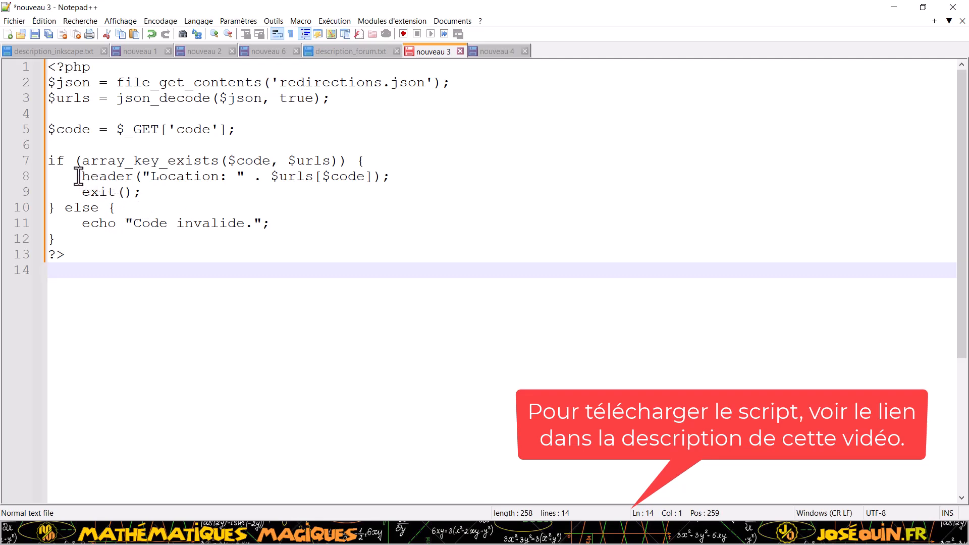
left_click_drag(74, 176, 392, 175)
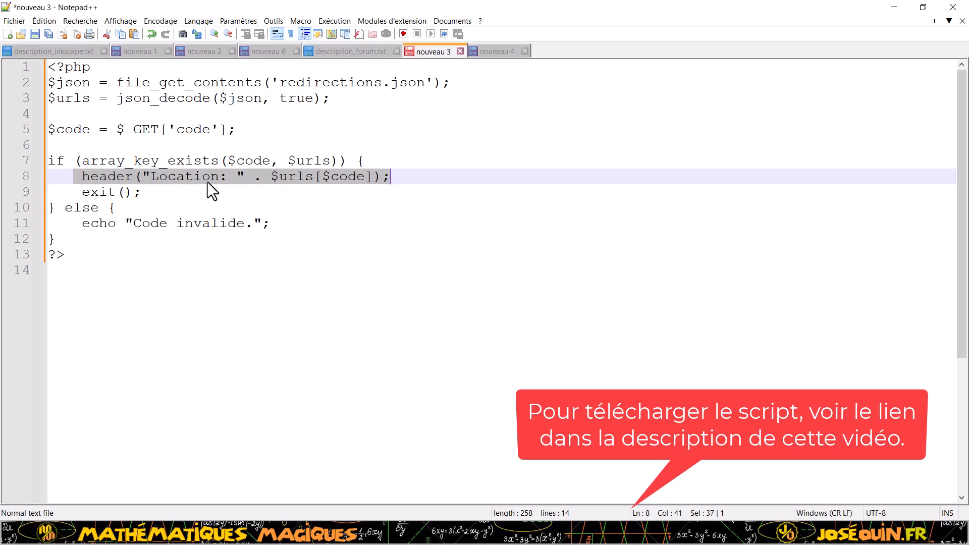
left_click(364, 100)
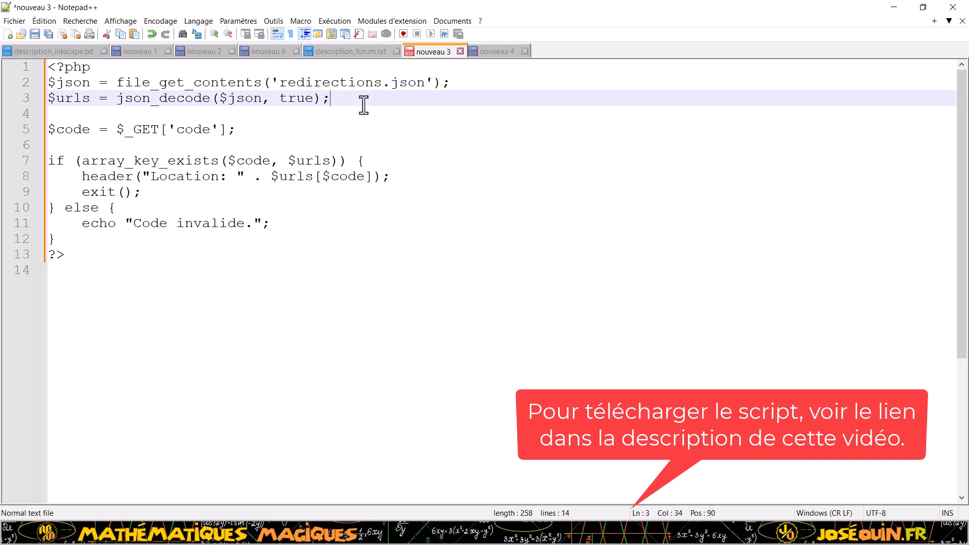
left_click_drag(429, 83, 283, 92)
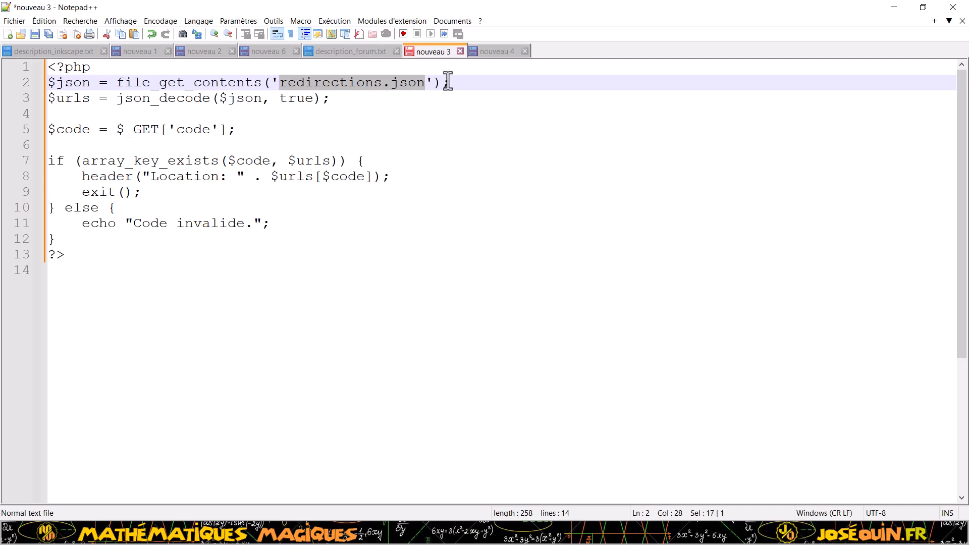
left_click(501, 52)
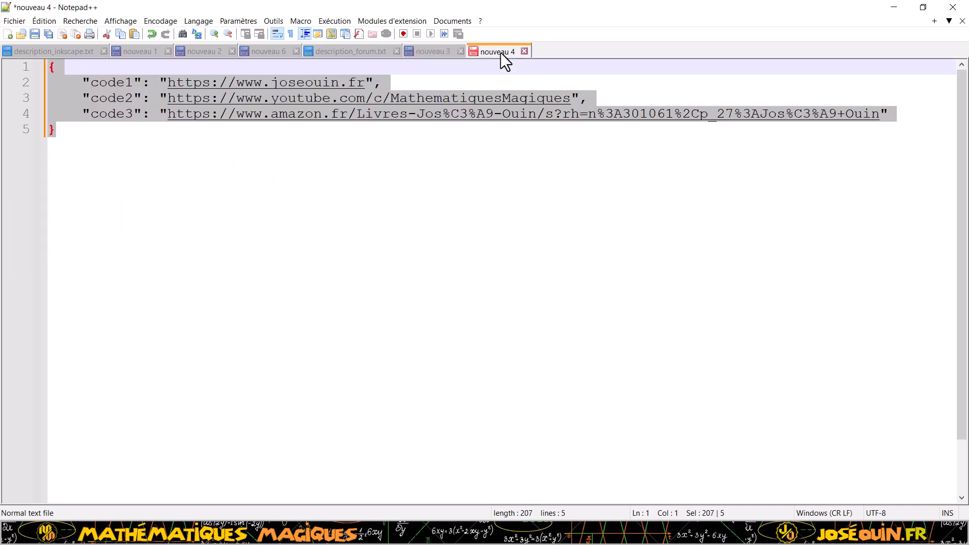
left_click(134, 167)
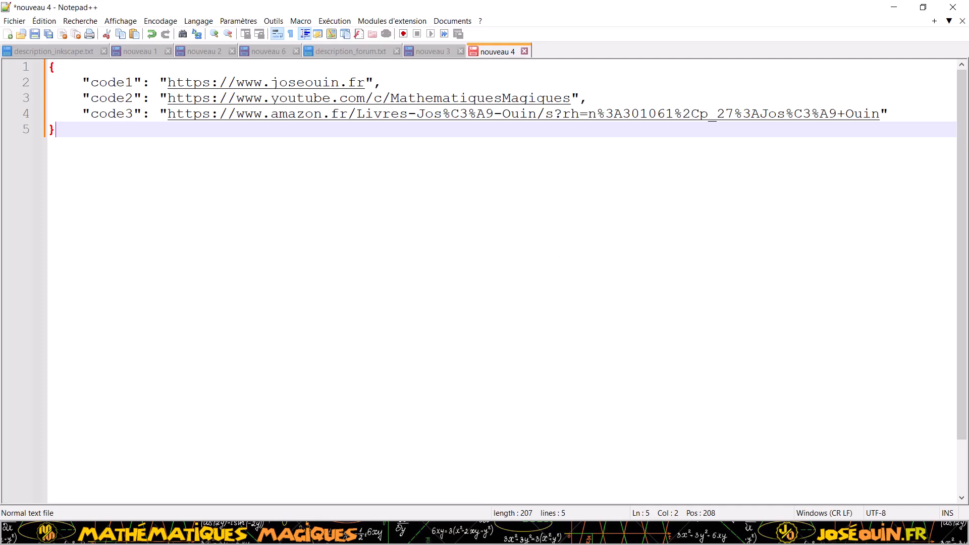
Switch to FileZilla and upload redirect.php and redirections.json from the local RedirectionQR-Codes folder to /web/demo
left_click(227, 534)
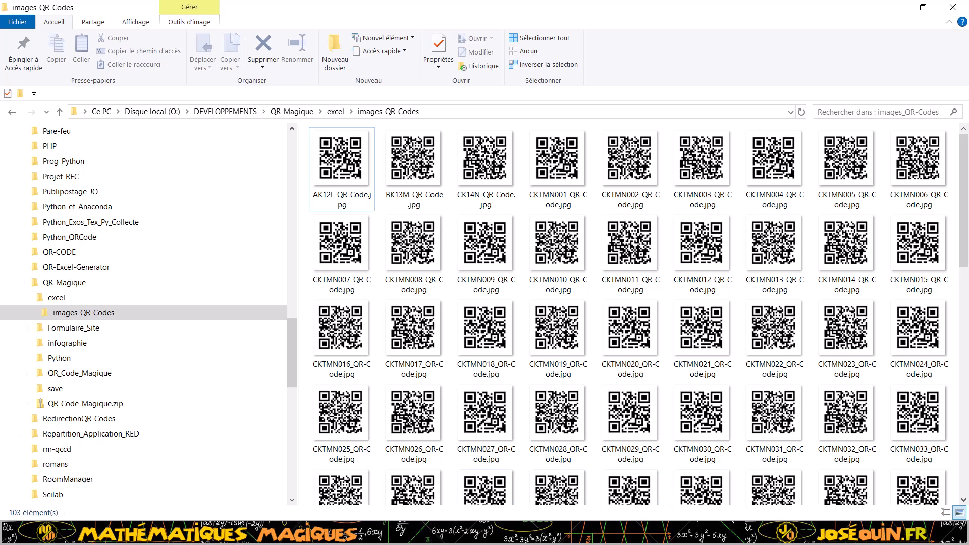
left_click(227, 534)
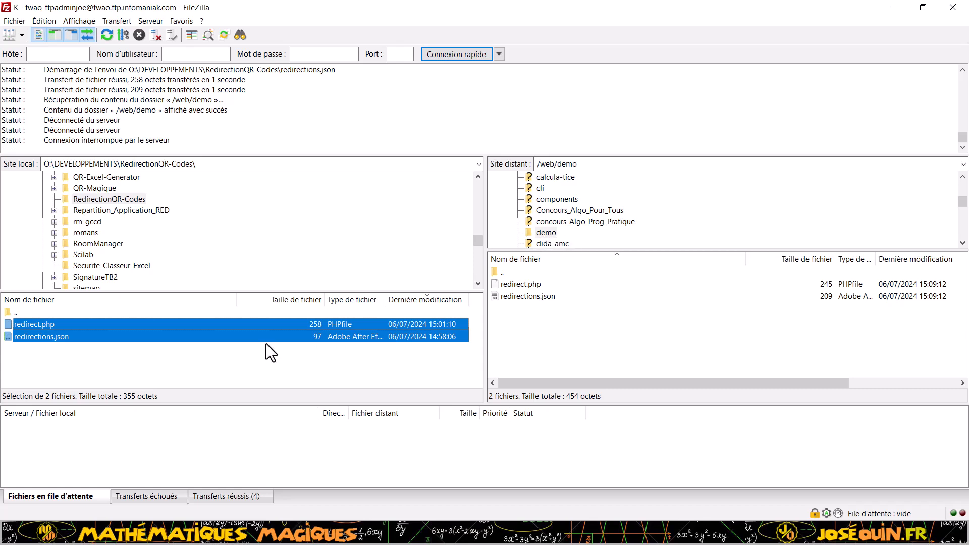
left_click(183, 369)
left_click(47, 325)
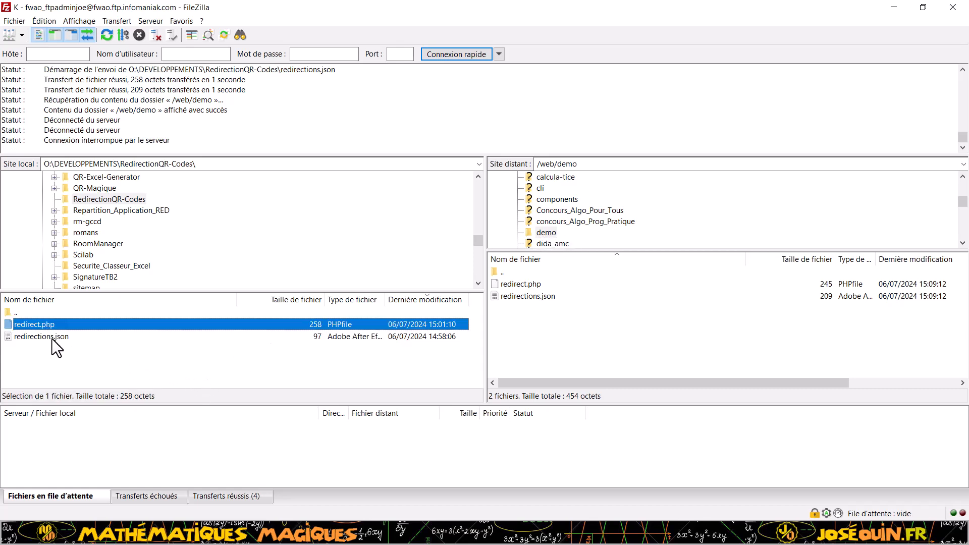
left_click(52, 337)
left_click(51, 325, "ctrl")
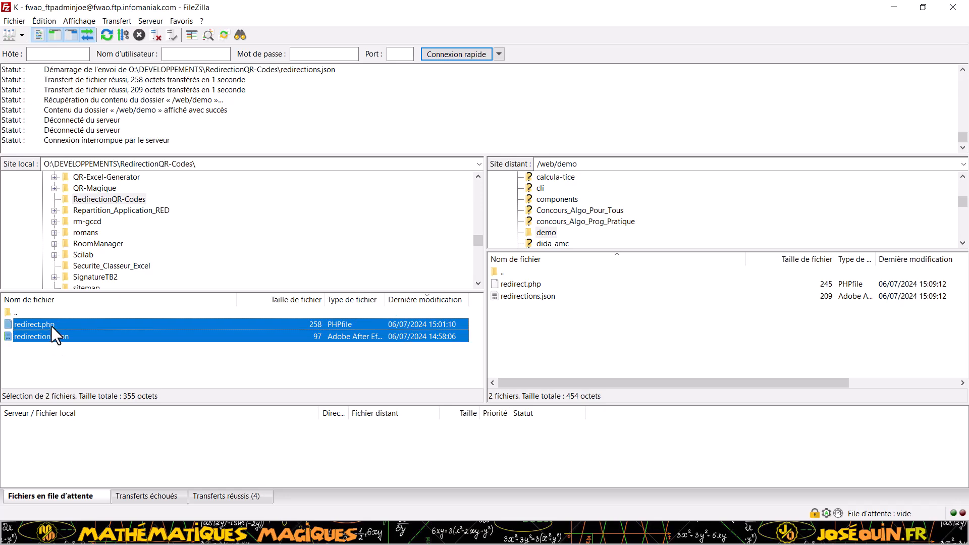
right_click(50, 326)
left_click(95, 334)
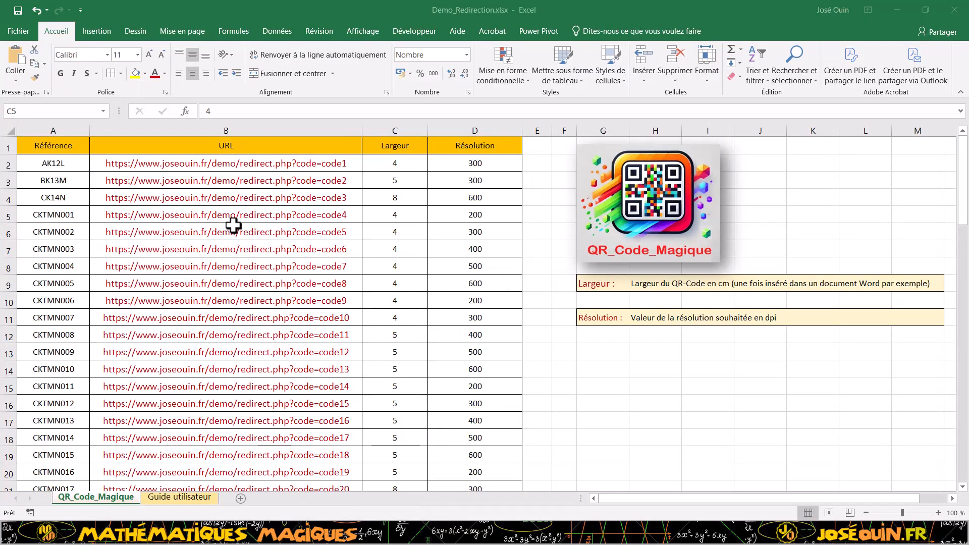
Copy the redirect.php?code=code1 URL from cell B2 of the Demo_Redirection.xlsx workbook in Excel
left_click(233, 224)
left_click(349, 165)
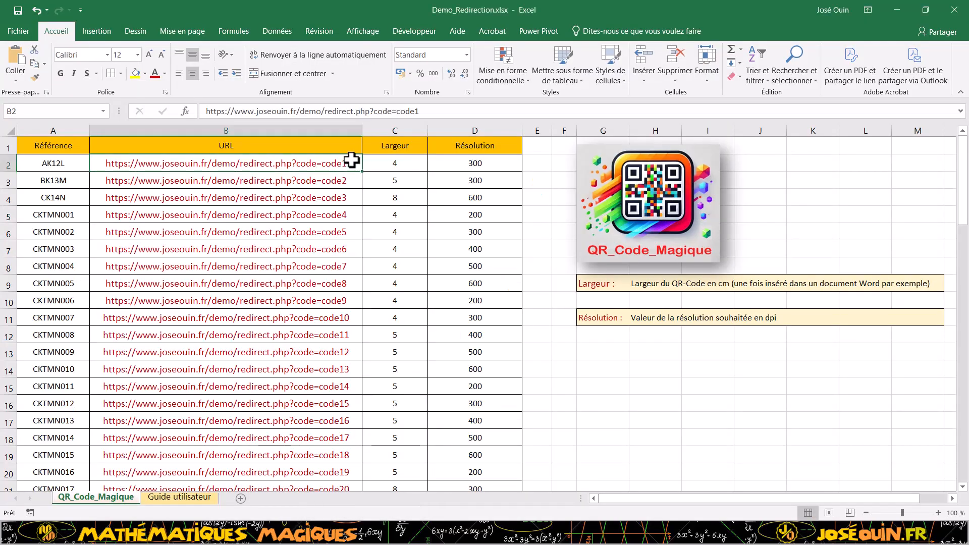
left_click_drag(347, 112, 183, 121)
key("ctrl+c")
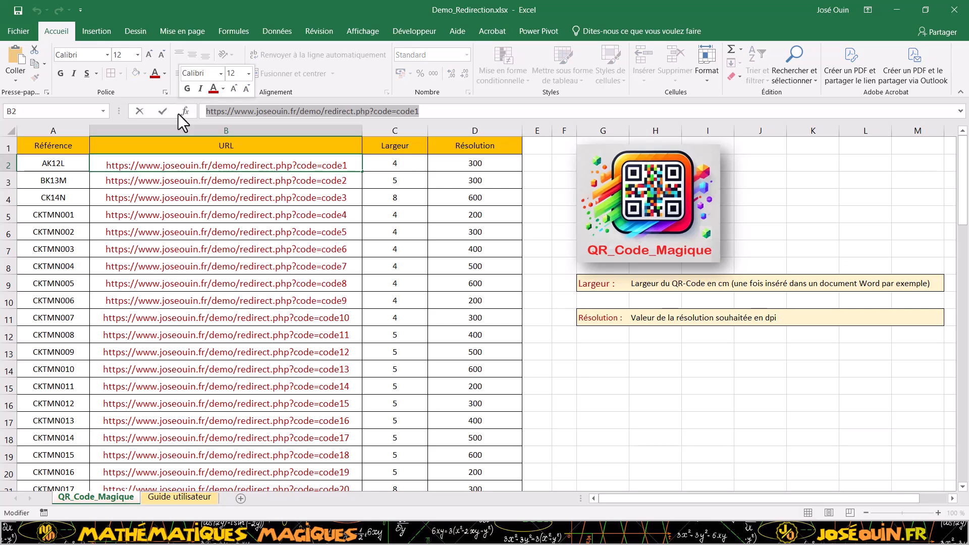
left_click_drag(549, 193, 548, 187)
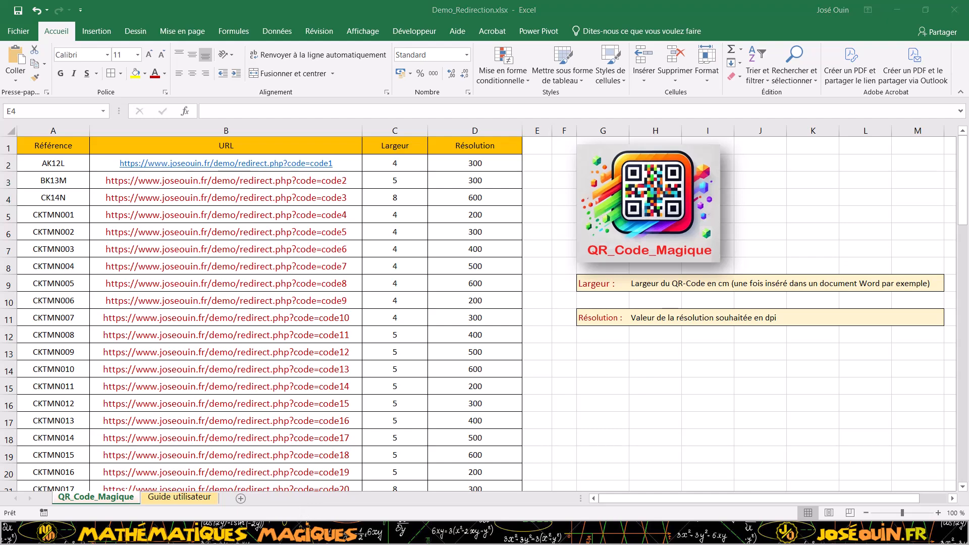
Switch to the Google window in Firefox, open the copied code1 URL to check its destination page, and return to Google
left_click(570, 502)
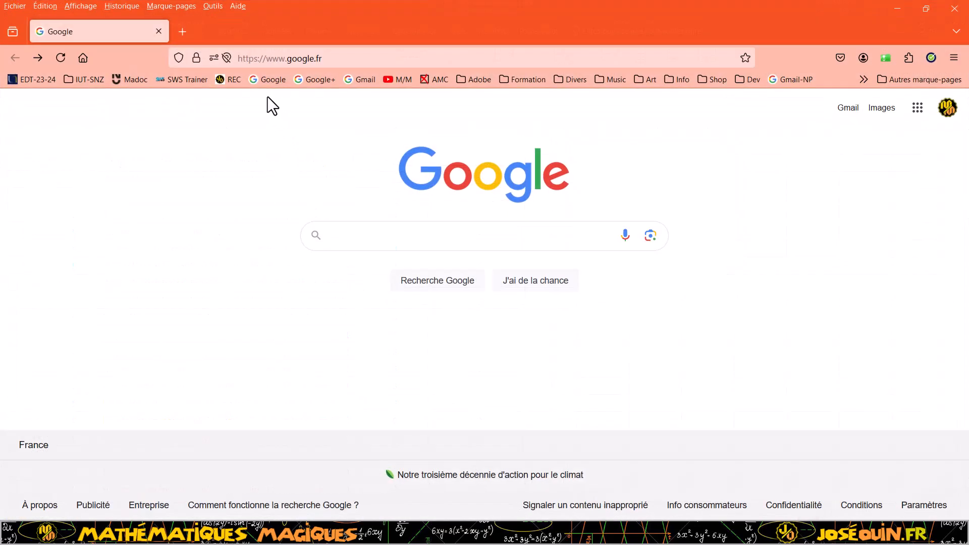
left_click(352, 58)
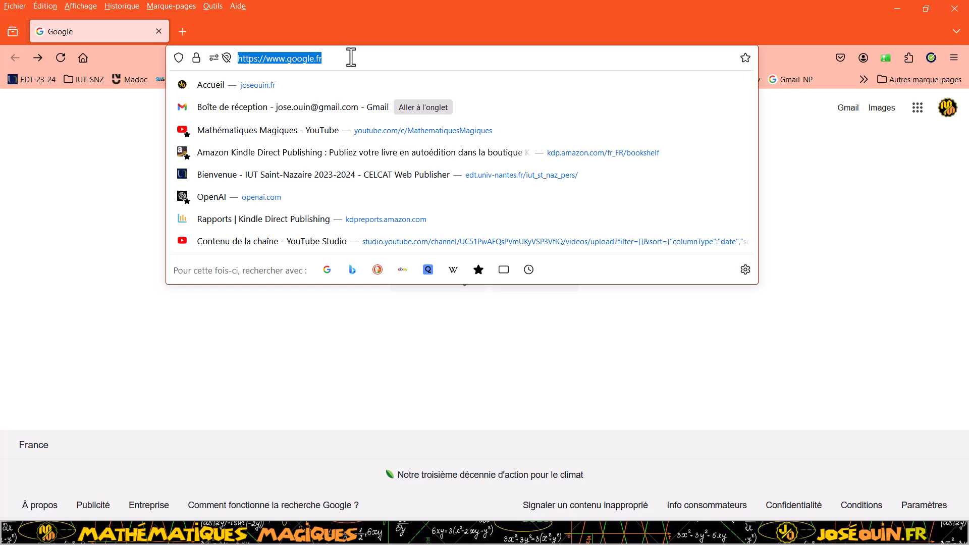
key("ctrl+v")
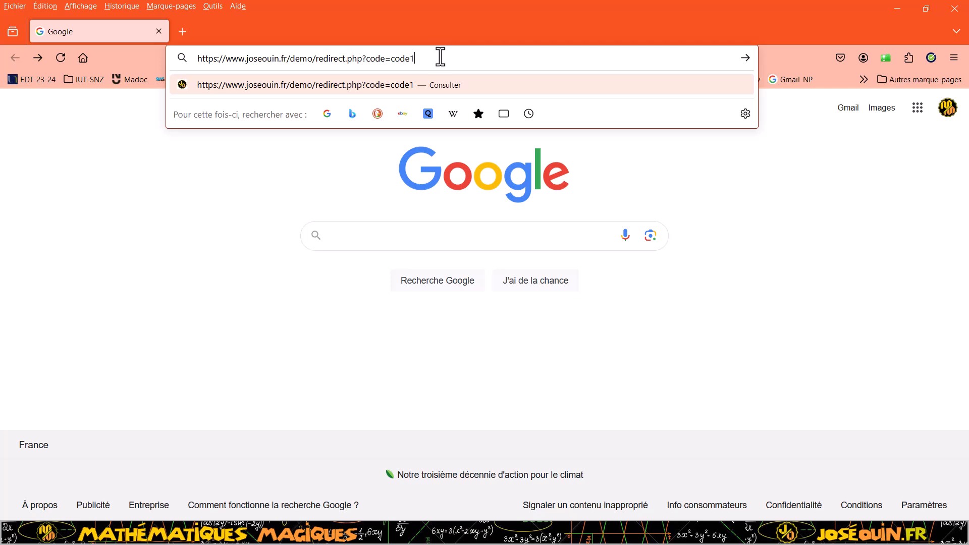
key("Return")
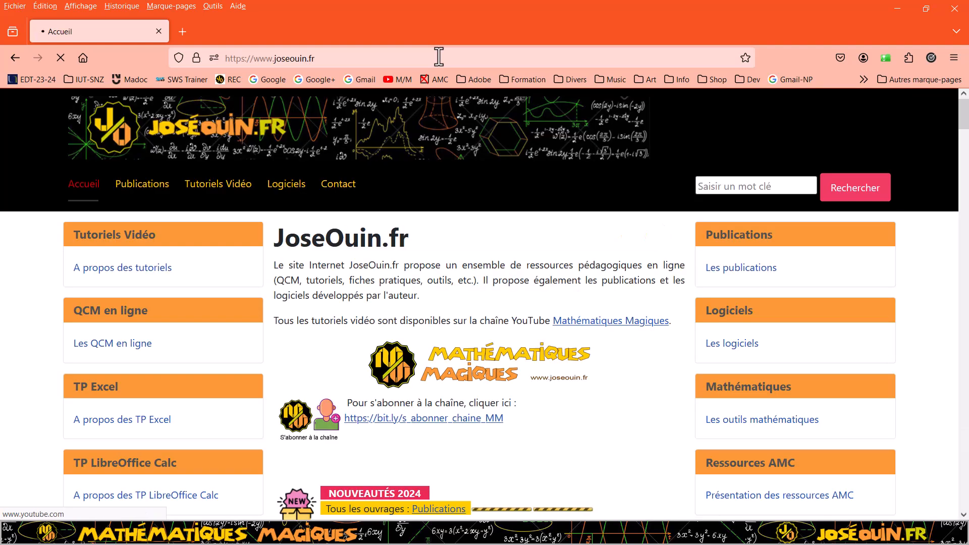
scroll(296, 255, "down", 3)
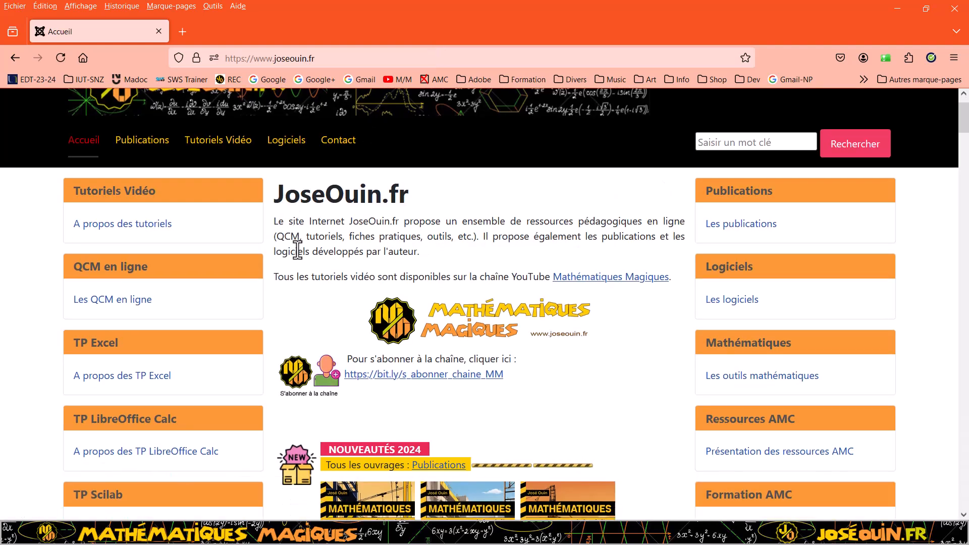
scroll(297, 255, "down", 1)
scroll(296, 253, "up", 4)
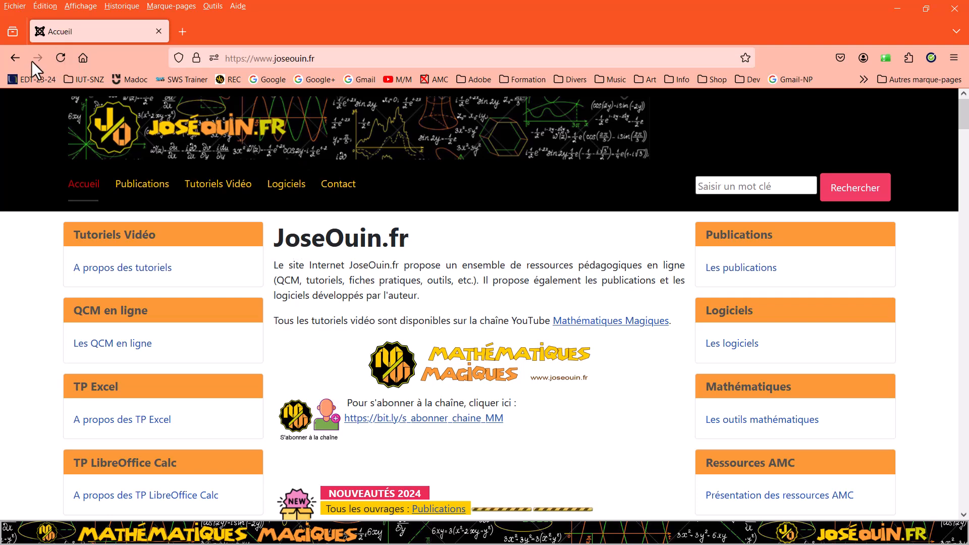
left_click(14, 58)
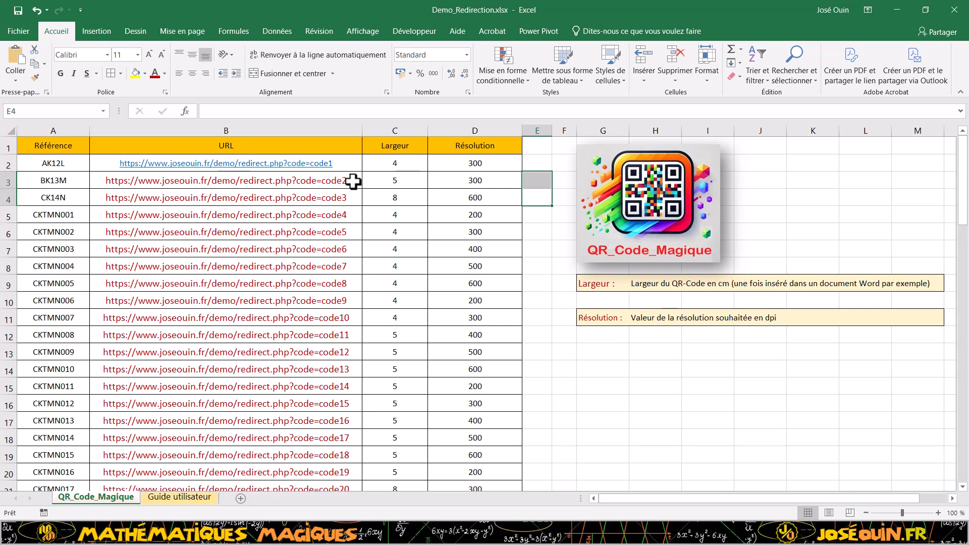
Copy the redirect.php?code=code2 URL from cell B3 in Excel and check its code2 target in the Notepad++ JSON list
left_click(354, 182)
left_click_drag(432, 111, 211, 111)
key("ctrl+c")
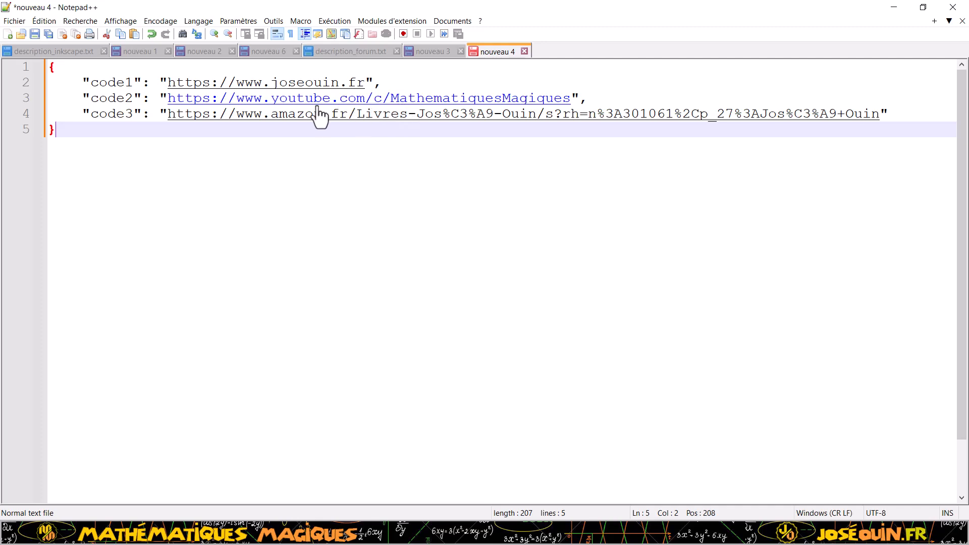
left_click(894, 8)
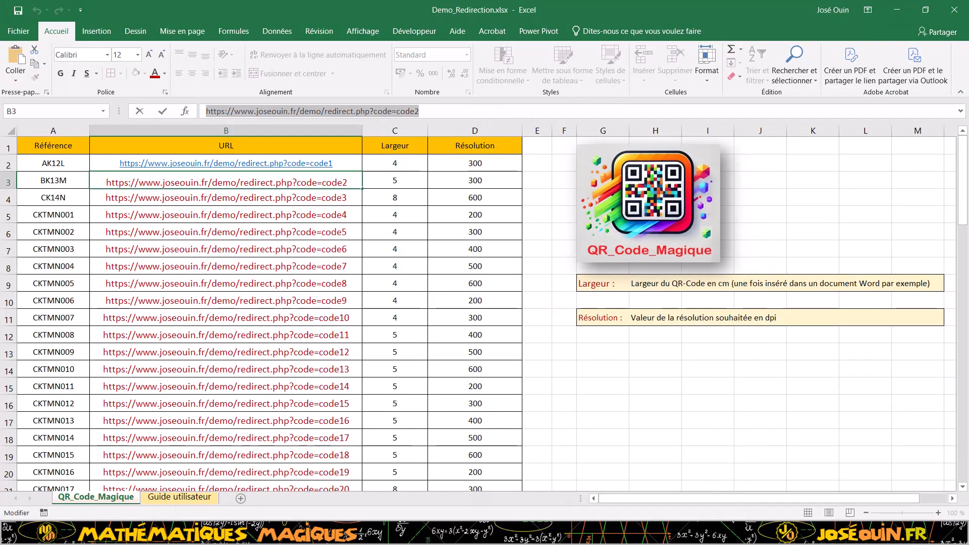
Switch to the Google window in Firefox and open the copied code2 URL to test its redirection
key("alt+Tab")
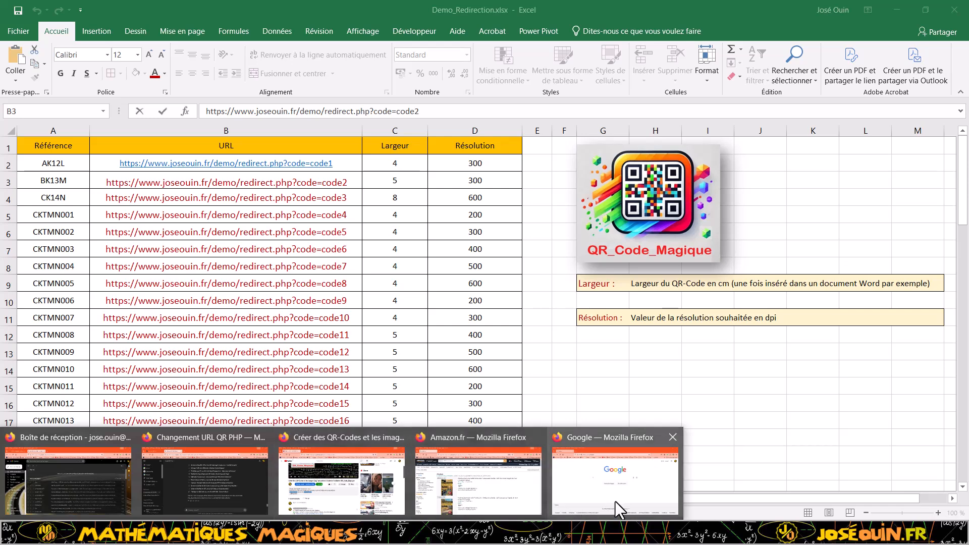
left_click(615, 501)
left_click(334, 59)
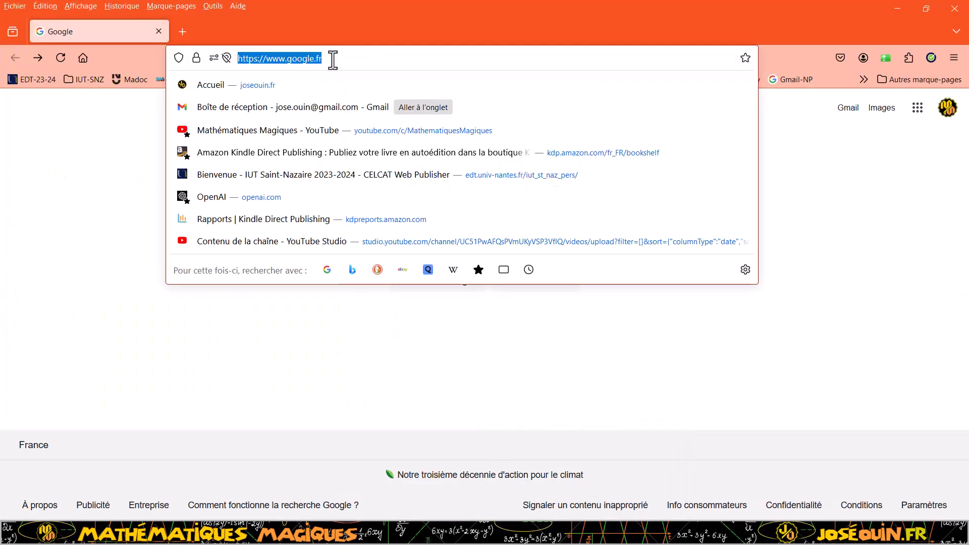
key("ctrl+v")
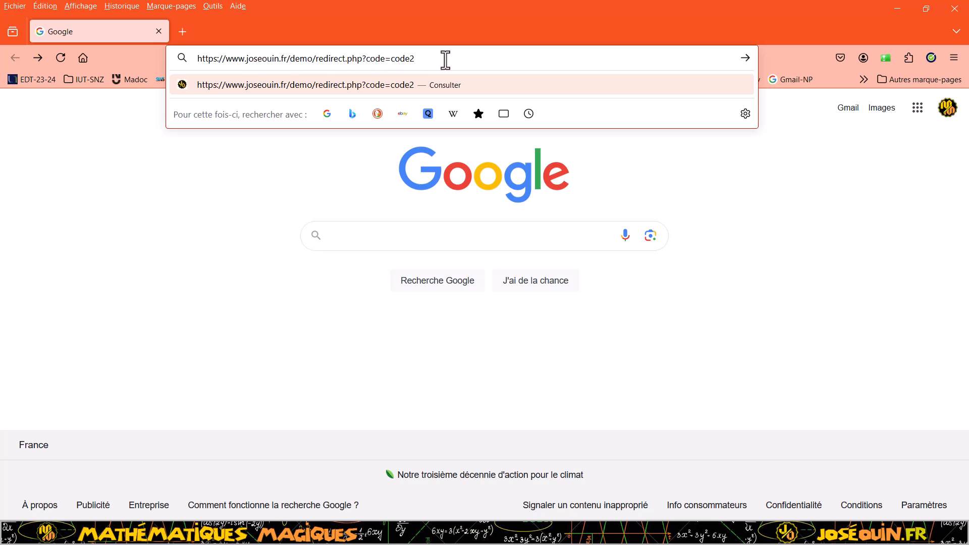
key("Return")
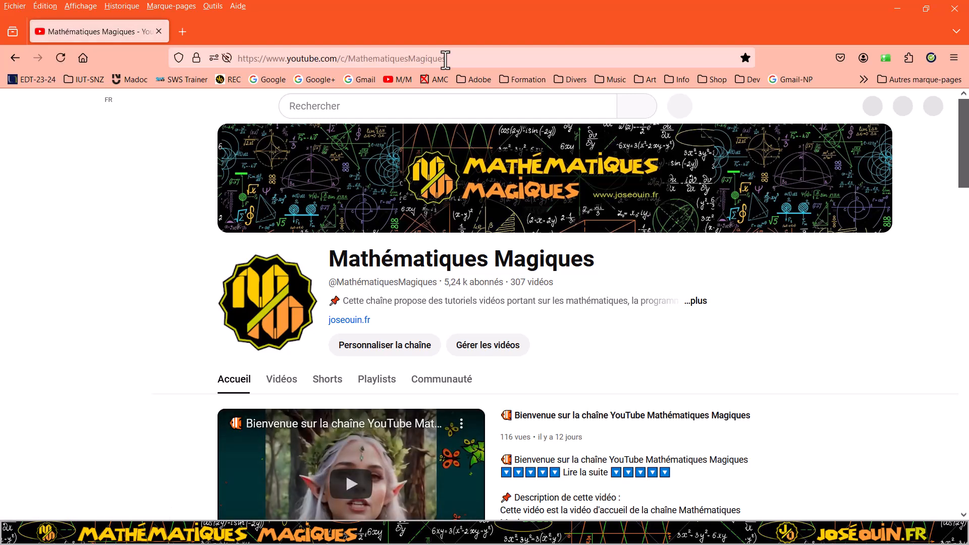
Paste the redirection URL as the browser address, change its code to code3, and open it
left_click(452, 58)
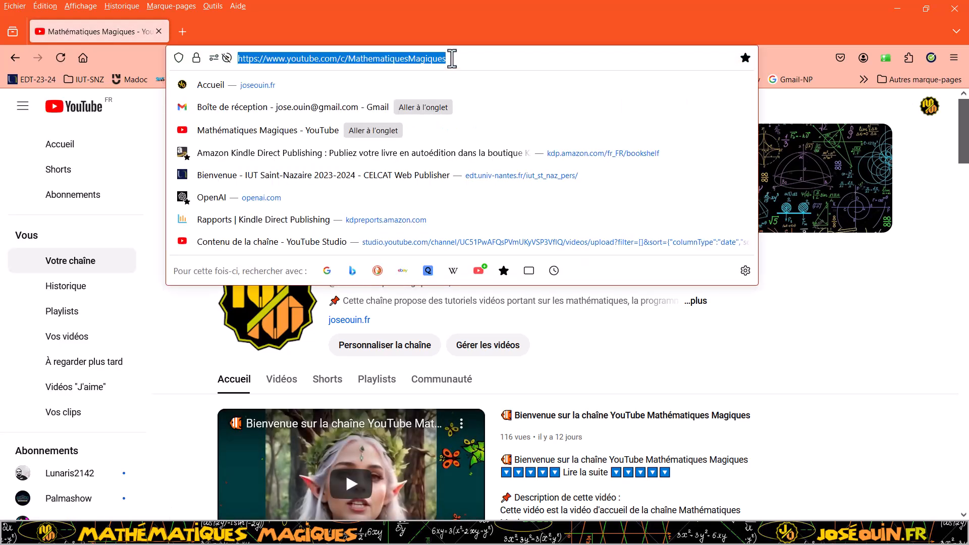
type("https://www.joseouin.fr/demo/redirect.php?code=code")
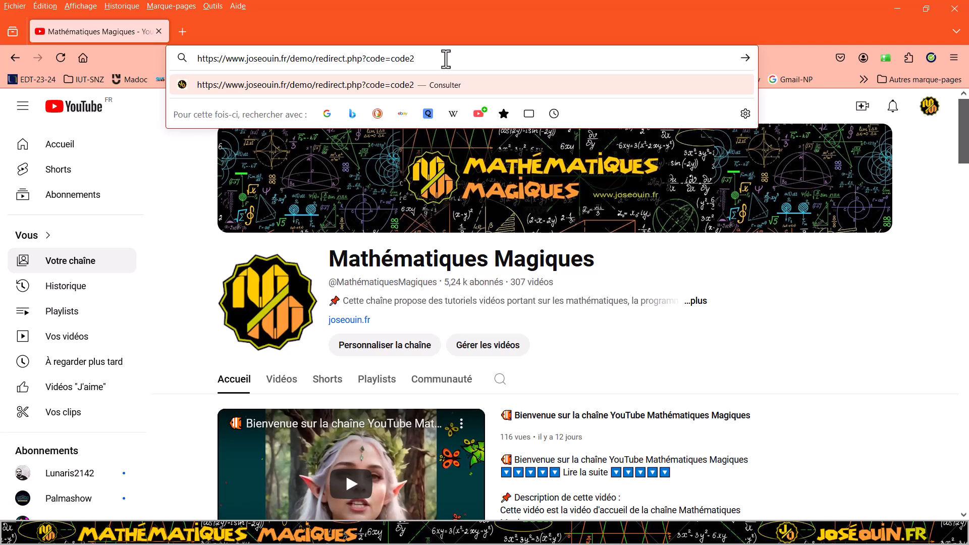
type("3")
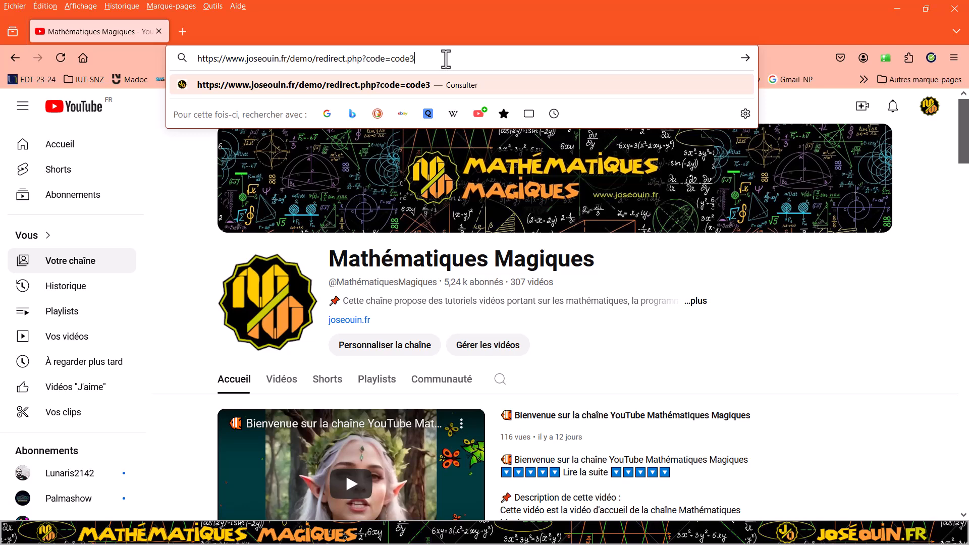
key("Return")
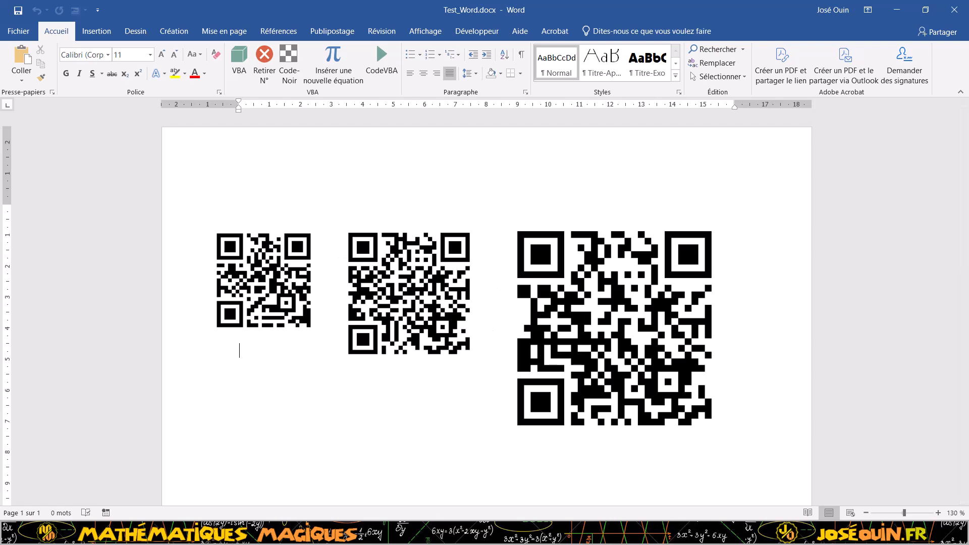
Switch back to Demo_Redirection.xlsx in Excel, finish editing cell B3, and select cell C4
left_click(376, 533)
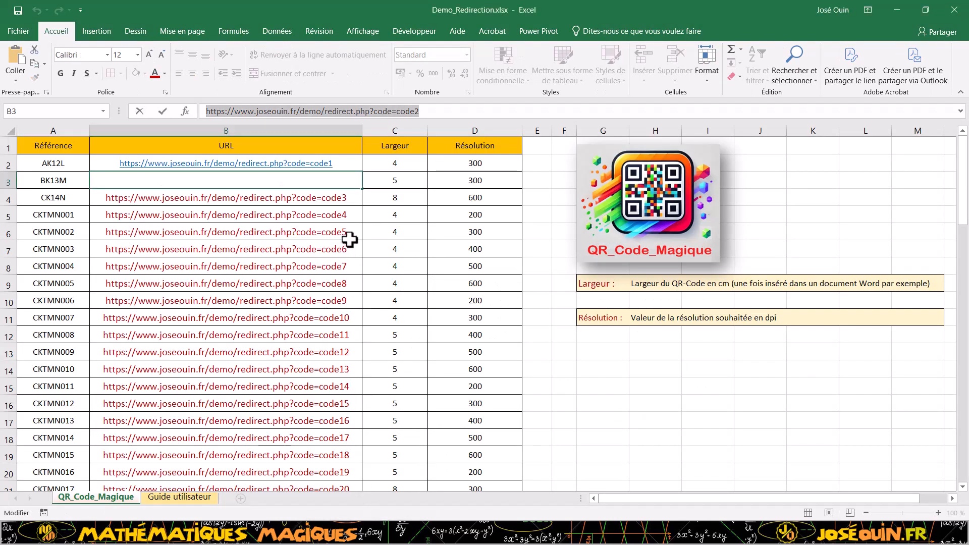
left_click(418, 198)
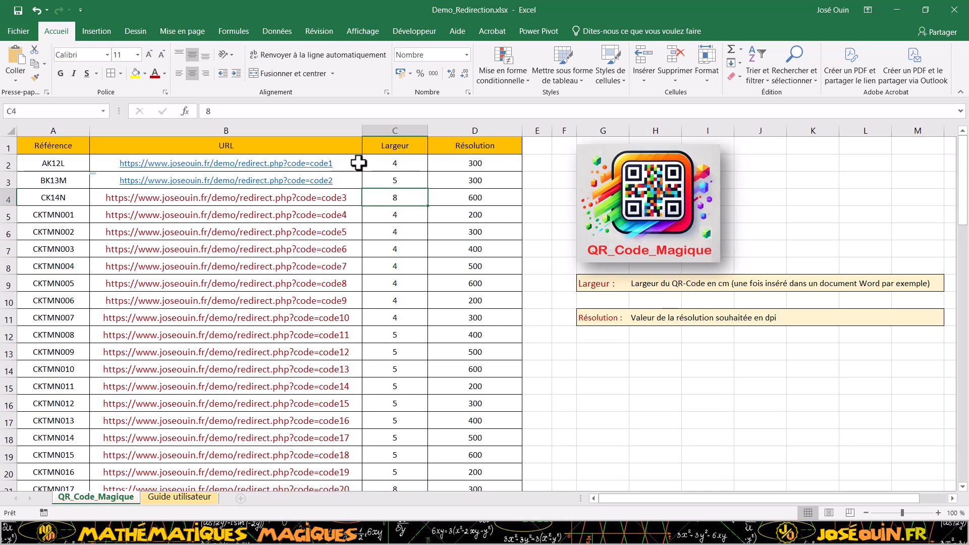
Remove the hyperlinks from the code1 and code2 URL cells B2:B3
left_click_drag(359, 162, 360, 182)
right_click(360, 183)
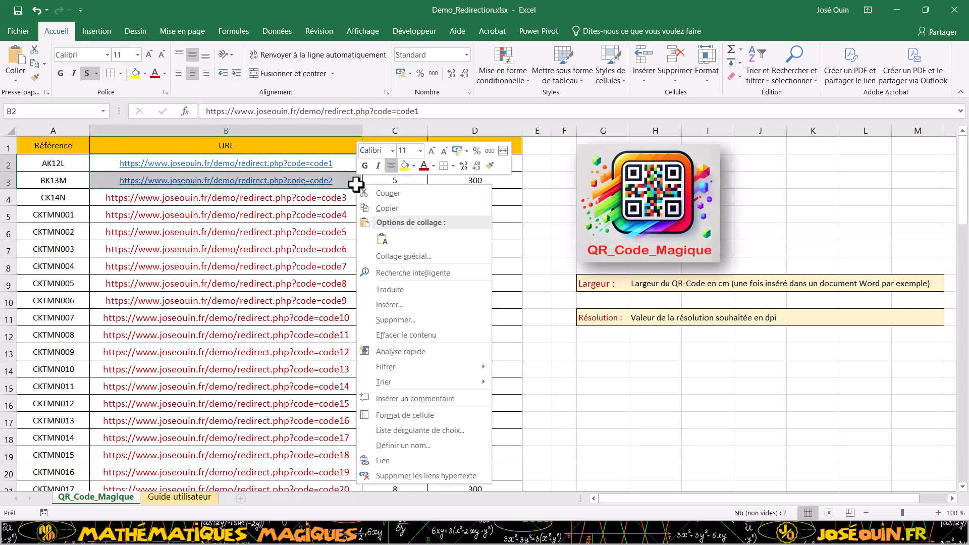
left_click(416, 476)
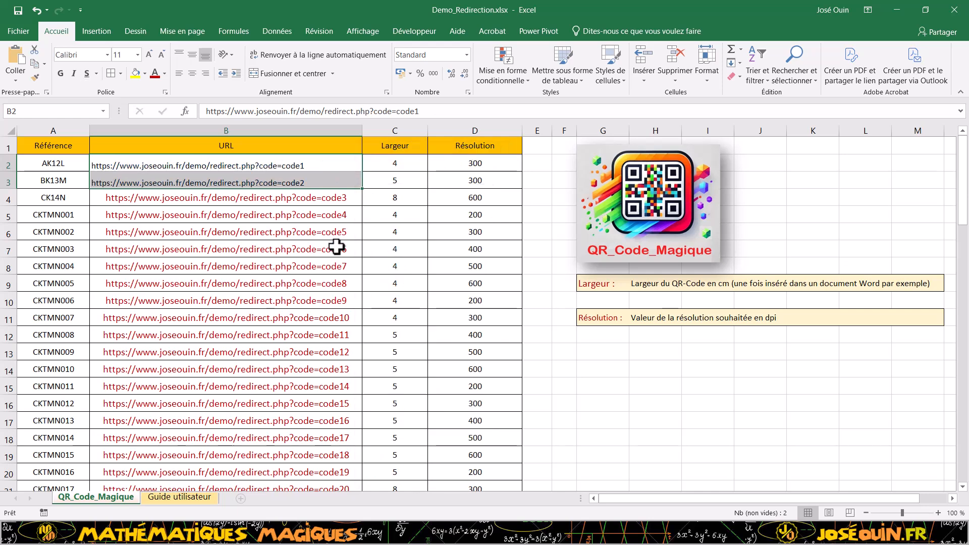
Center the code1 and code2 URLs in B2:B3 both horizontally and vertically
left_click(192, 73)
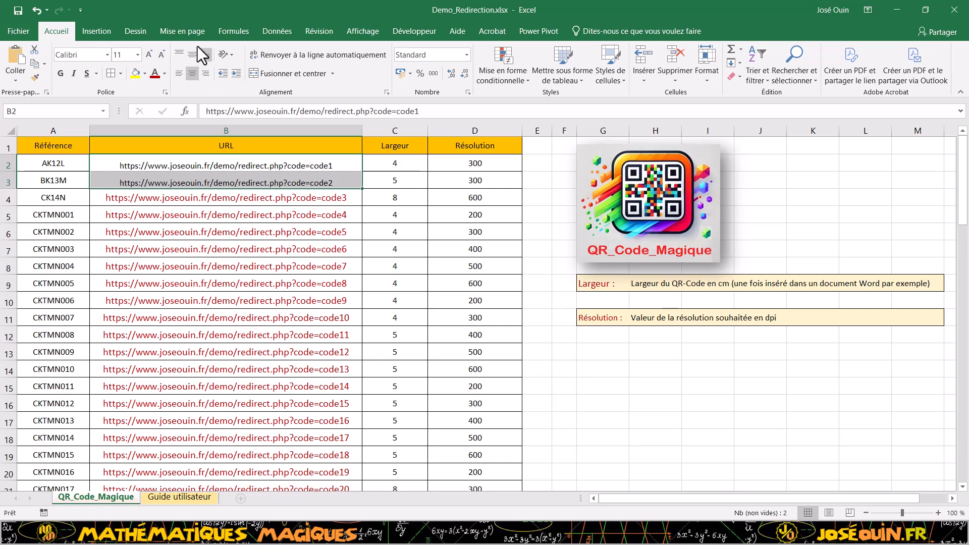
left_click(192, 55)
left_click(291, 232)
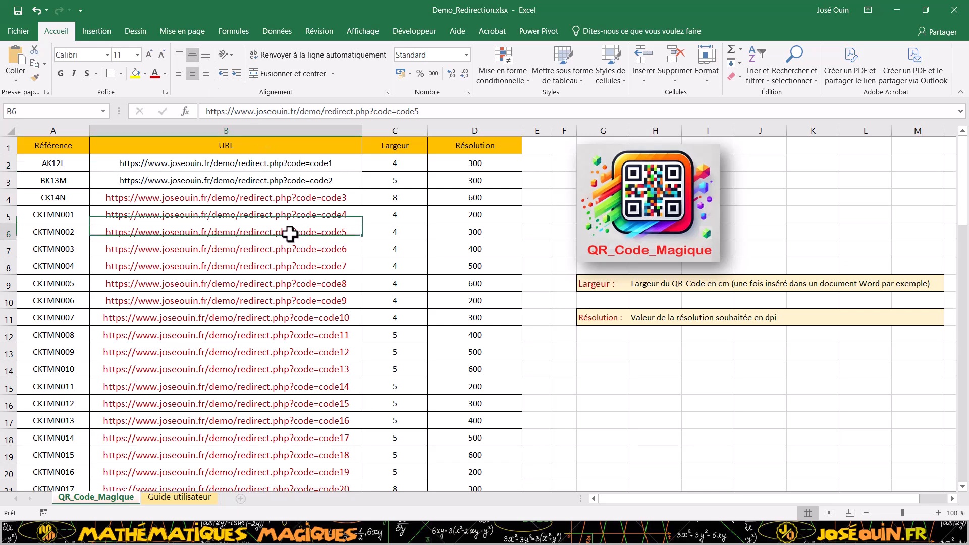
Copy the formatting of the code3 URL in B4 onto cells B2:B3 and save the workbook
left_click(245, 198)
left_click(35, 77)
left_click_drag(194, 163, 194, 175)
left_click(396, 248)
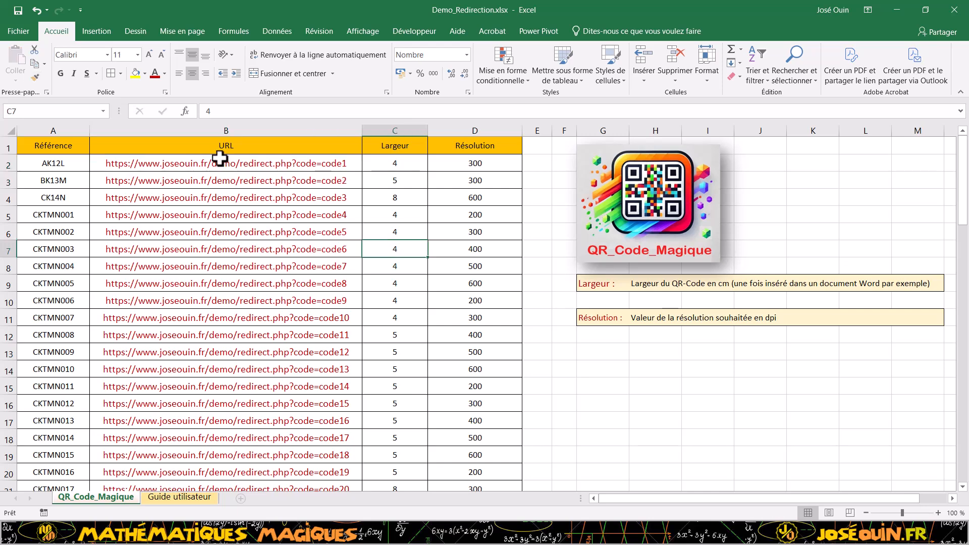
left_click(15, 29)
left_click(42, 120)
Switch to FileZilla, deselect redirect.php and redirections.json in the local folder, and return to Demo_Redirection.xlsx in Excel
key("alt+Tab")
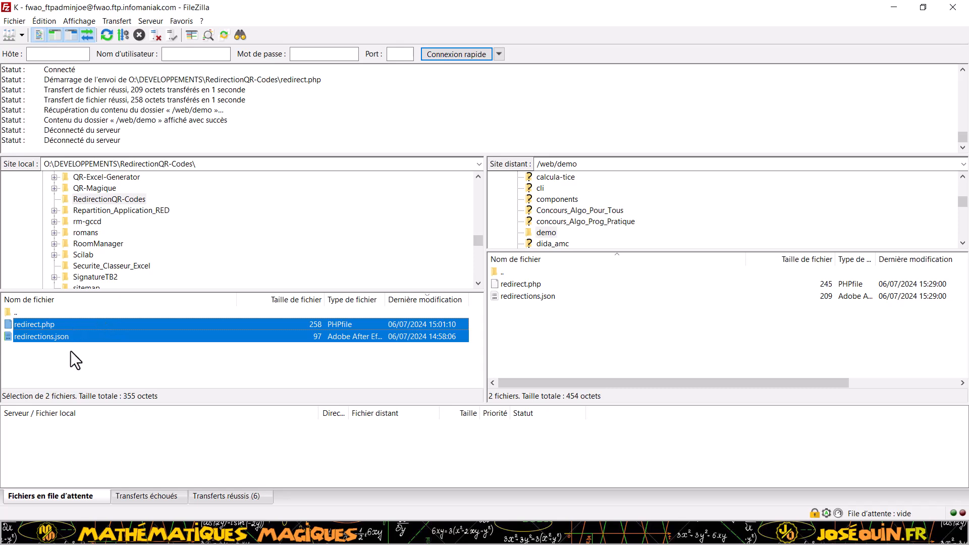
left_click(69, 350)
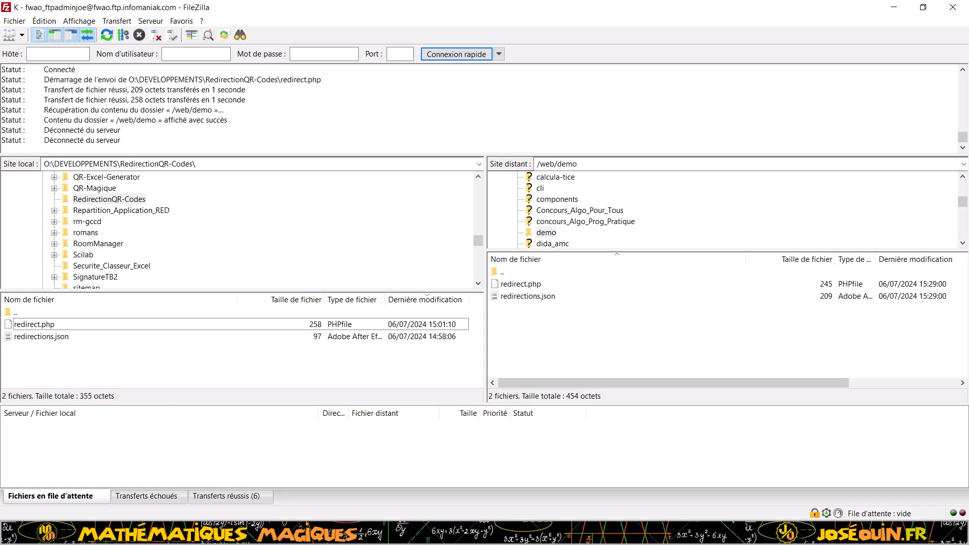
key("alt+Tab")
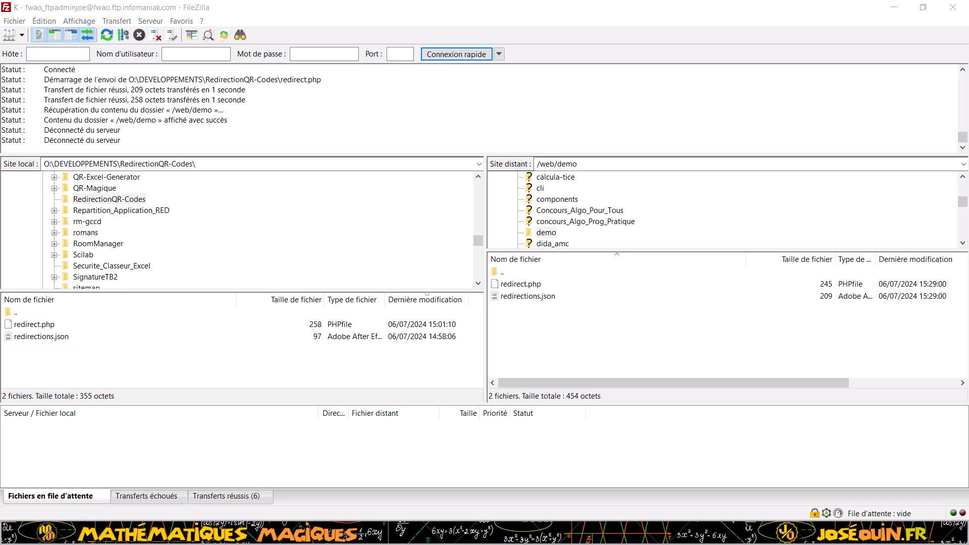
left_click(375, 533)
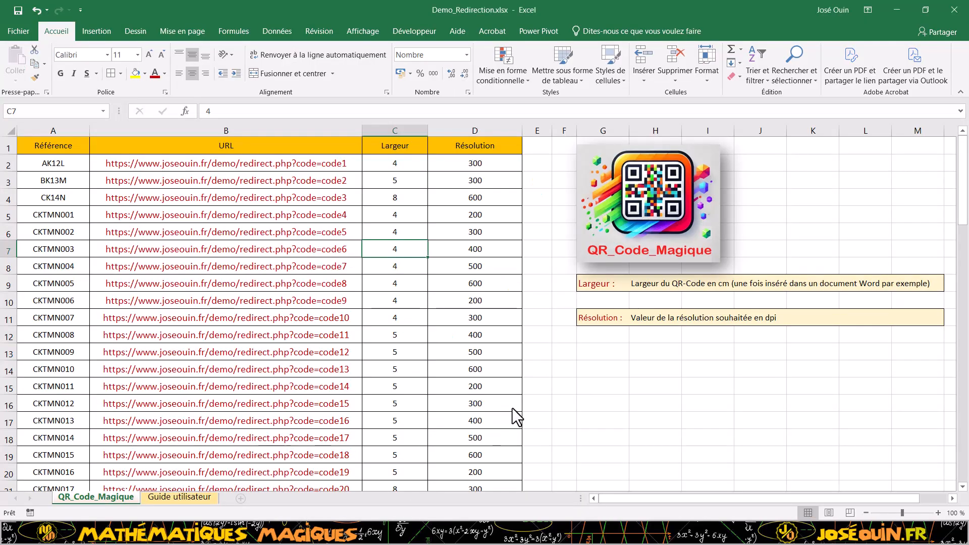